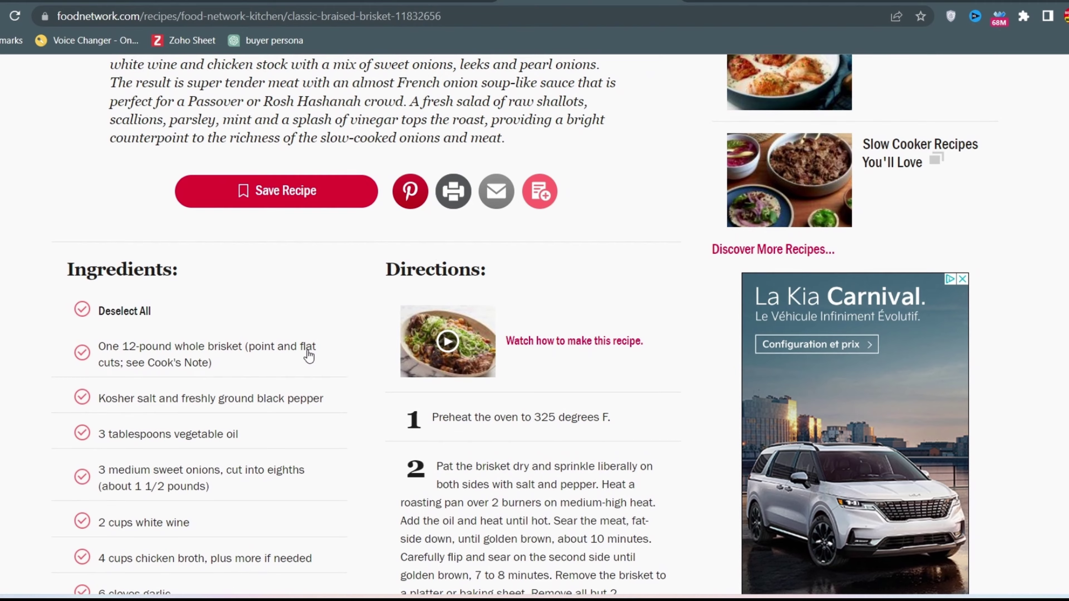
Name the video "Classic Braised Brisket" using the title copied from the Food Network recipe page.
scroll(305, 353, "up", 10)
left_click_drag(185, 378, 555, 385)
key("ctrl+c")
key("ctrl+Tab")
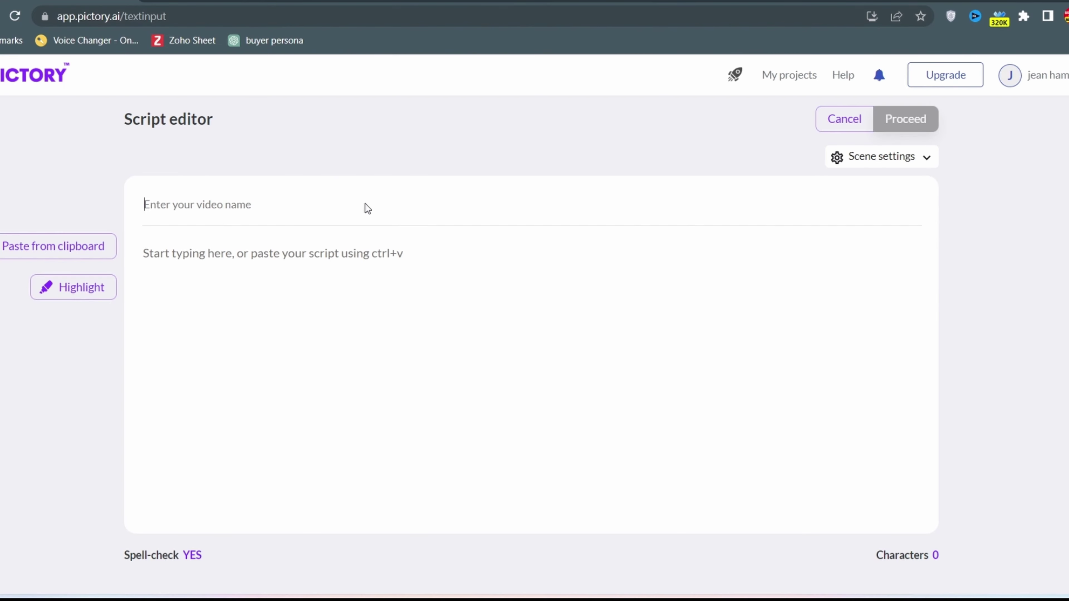
left_click(281, 205)
key("ctrl+v")
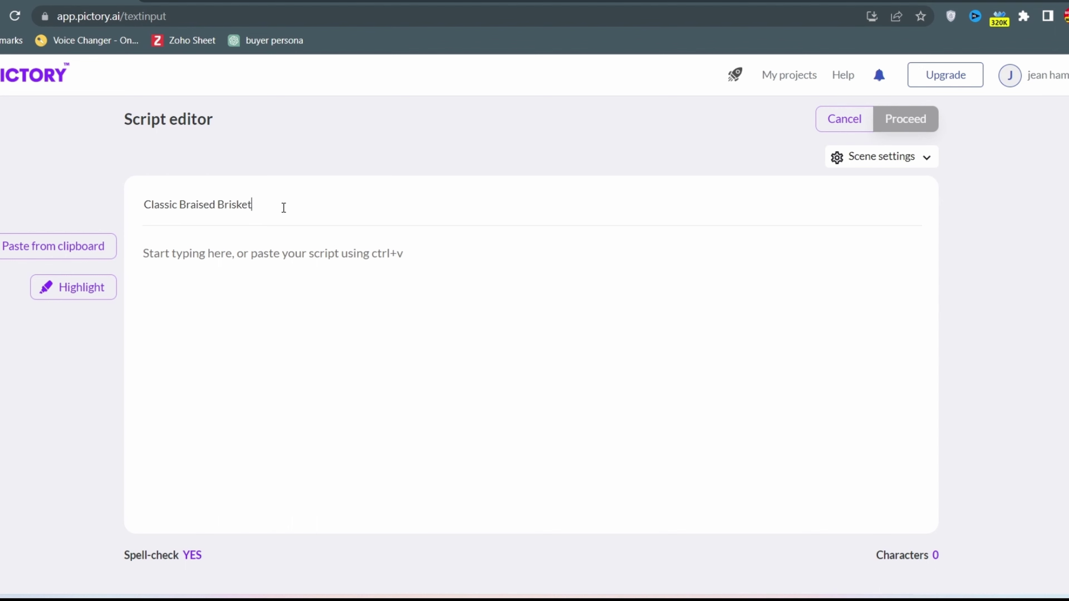
Copy the full ingredient list from the recipe page into the body of the Pictory script.
key("ctrl+shift+Tab")
scroll(206, 242, "down", 10)
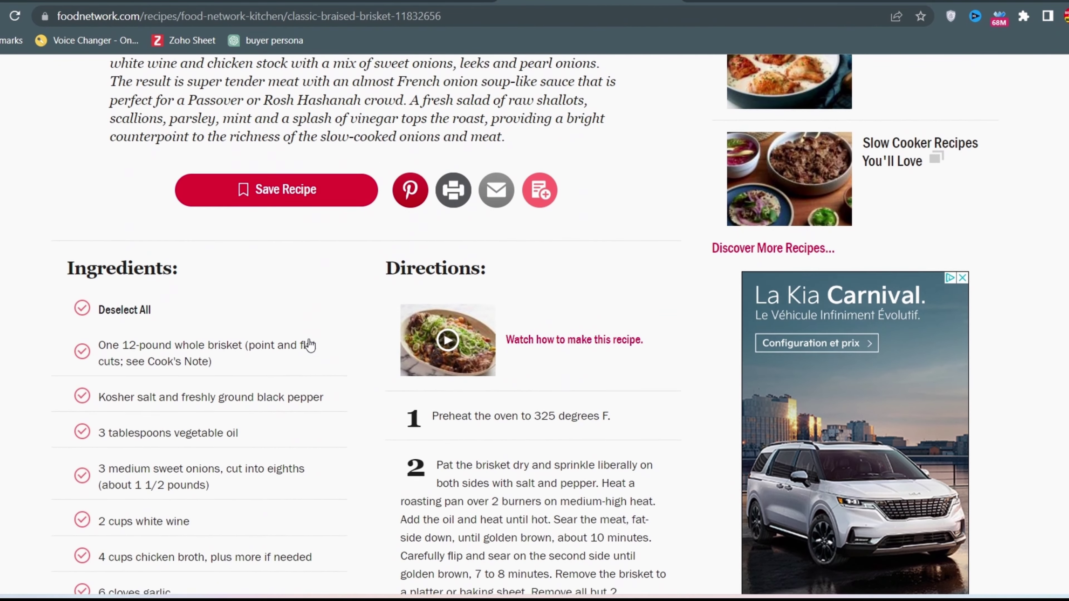
scroll(206, 241, "down", 8)
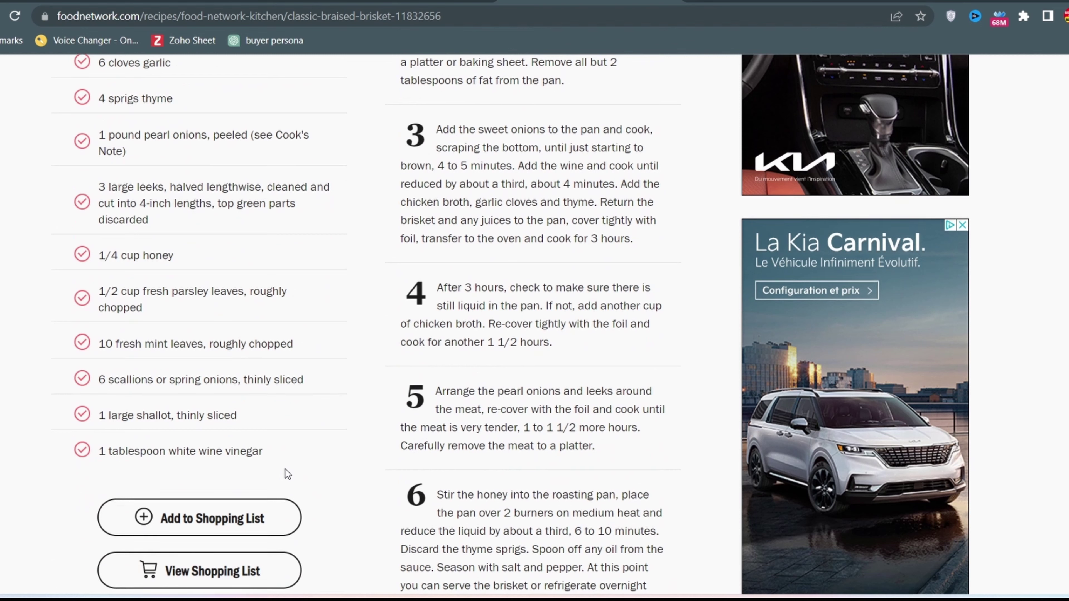
left_click_drag(284, 469, 103, 135)
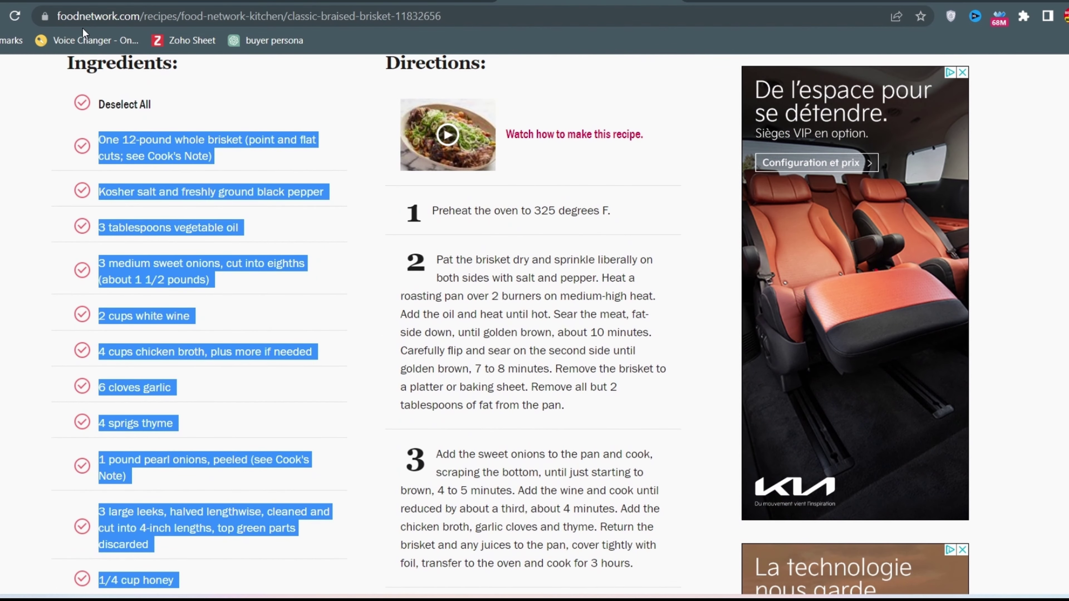
key("ctrl+c")
key("ctrl+Tab")
left_click(203, 261)
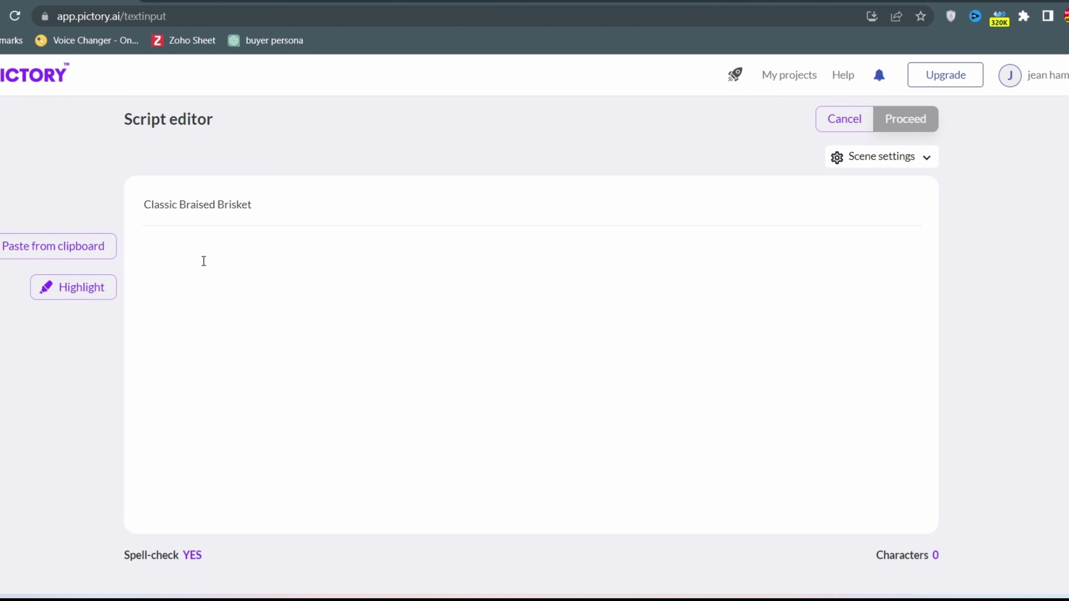
key("ctrl+v")
scroll(177, 287, "up", 2)
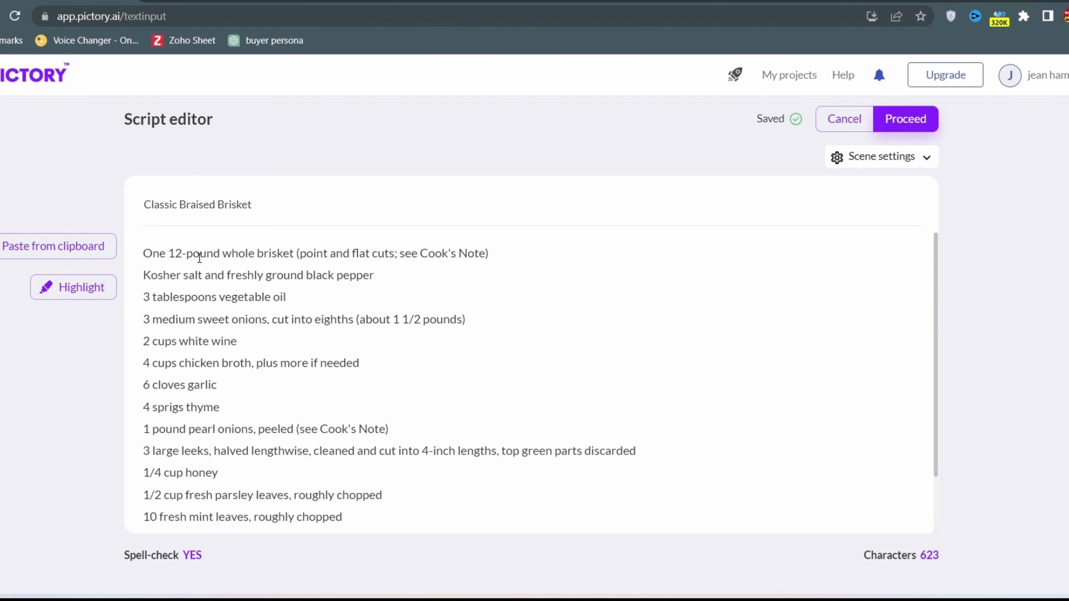
Insert the intro line "Welcome to my channel, today we will cook Classic Braised Brisket" and the heading "Ingredients:" above the ingredient list.
left_click(145, 253)
key("Return")
key("Return")
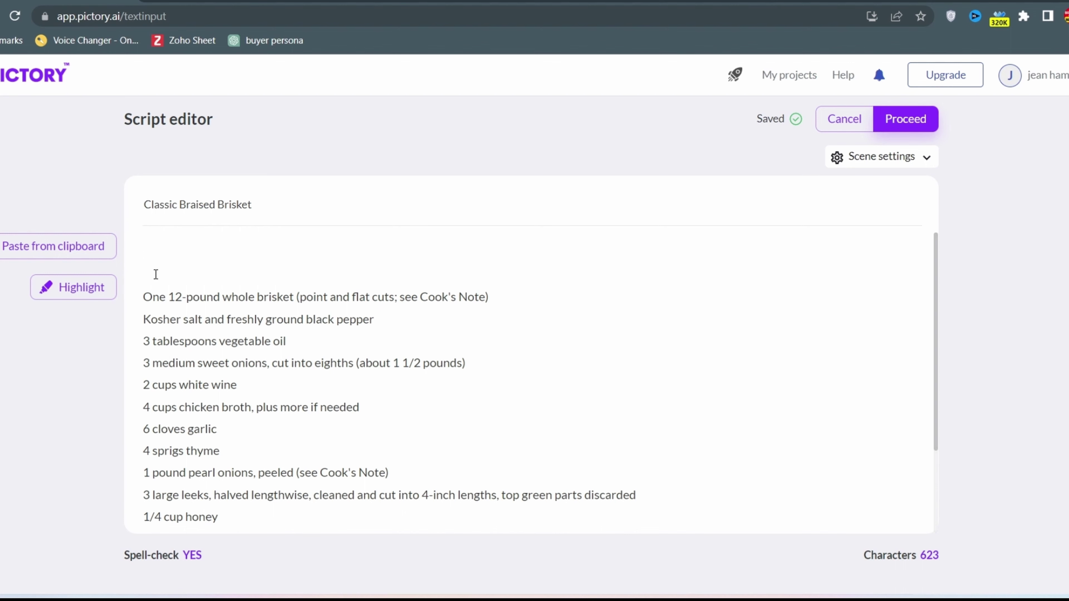
type("Welcome to my channel")
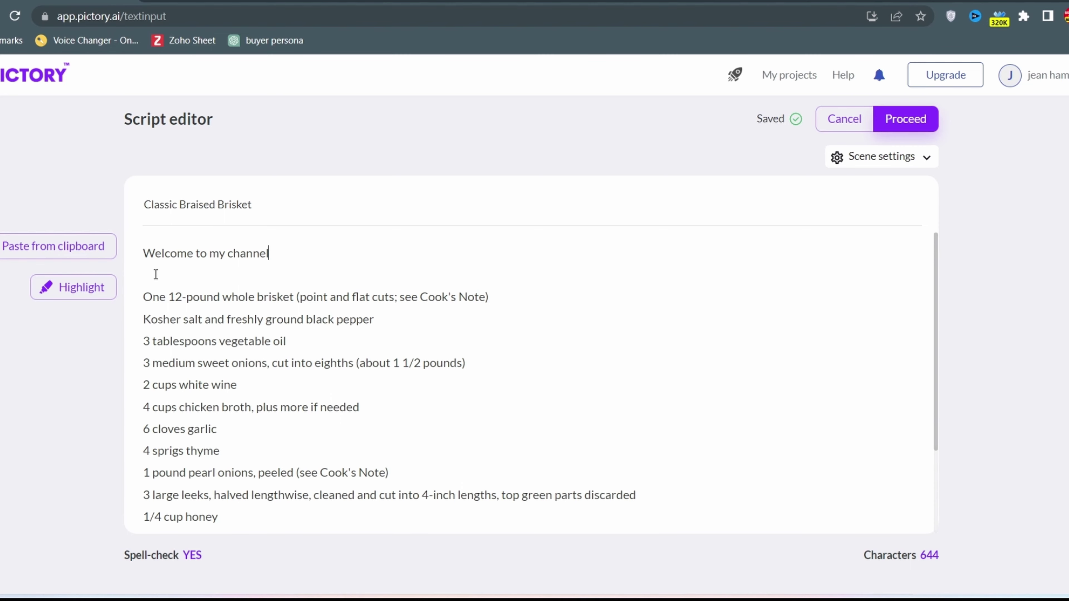
type(", today we will cook")
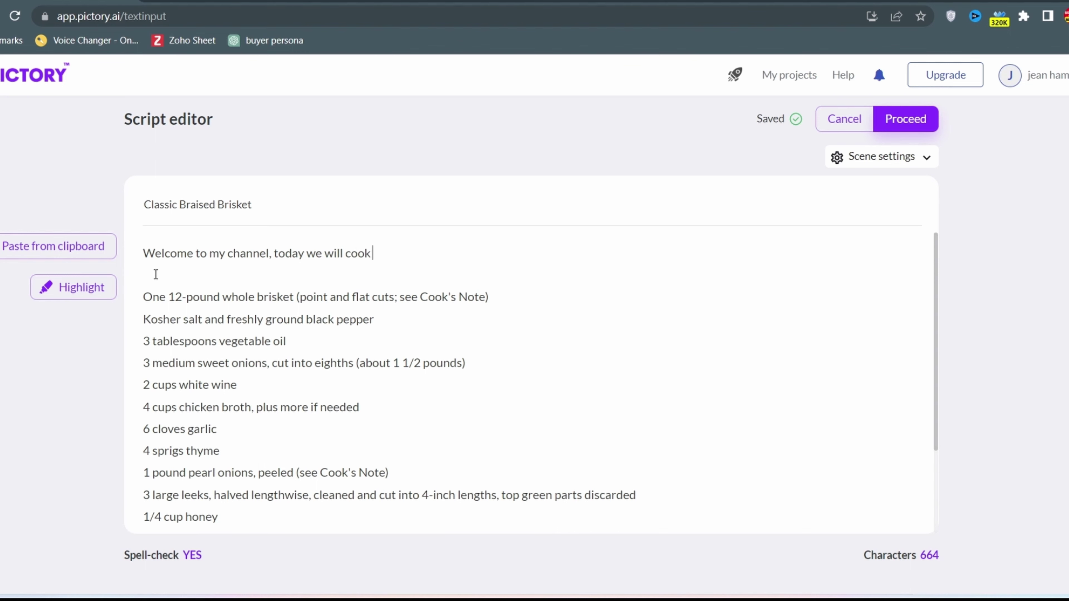
triple_click(215, 204)
key("ctrl+c")
left_click(413, 251)
key("ctrl+v")
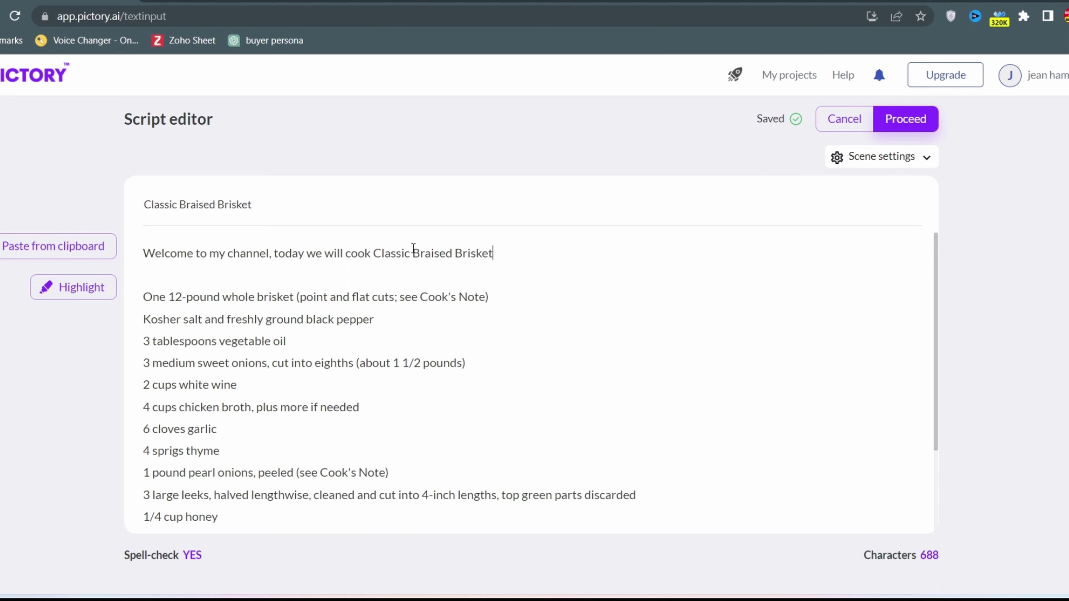
left_click(199, 281)
type("Ingredients:")
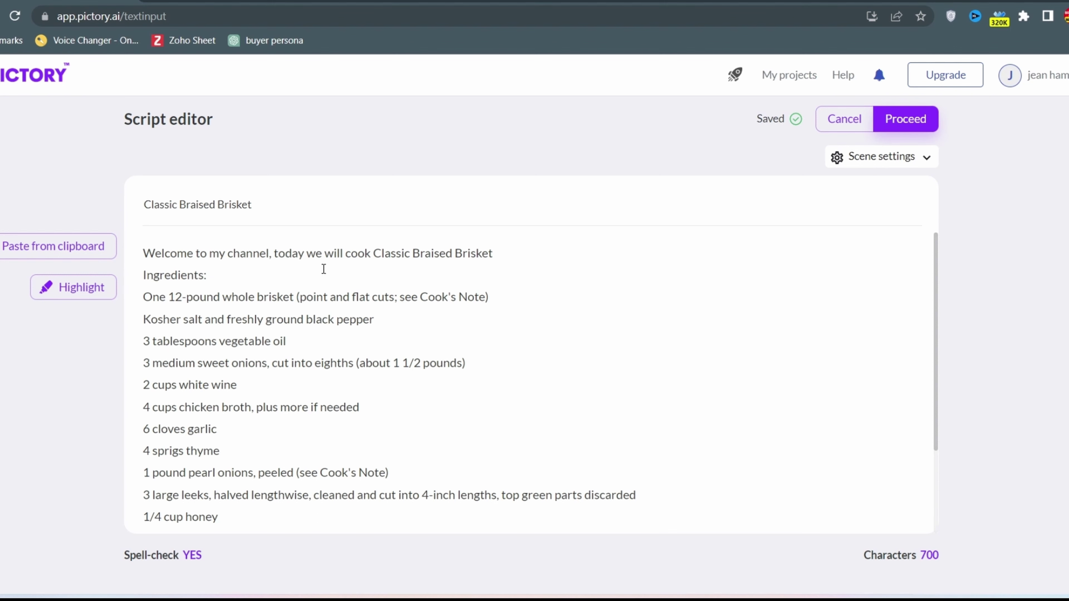
Add the recipe page's "Directions" heading below the last ingredient, separated by a blank line.
scroll(324, 270, "down", 3)
left_click(337, 509)
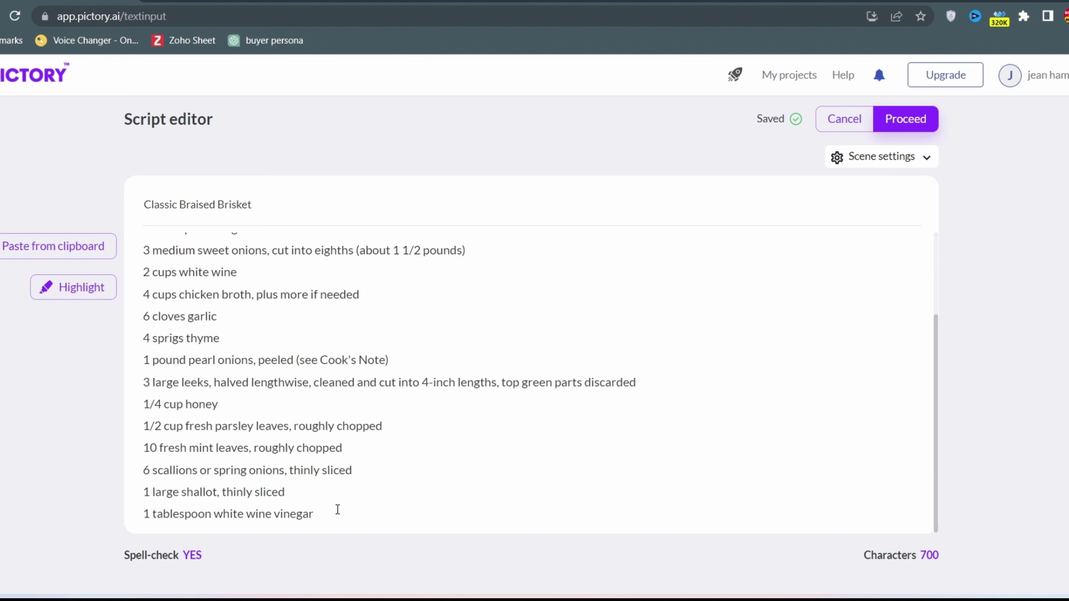
key("Return")
key("Return")
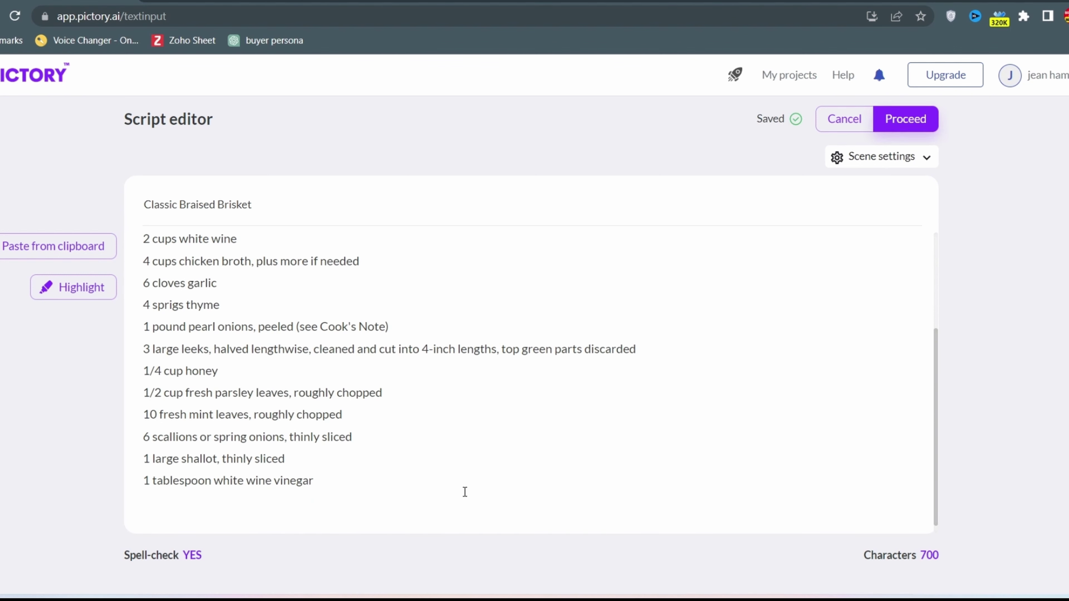
left_click(474, 6)
scroll(507, 359, "up", 7)
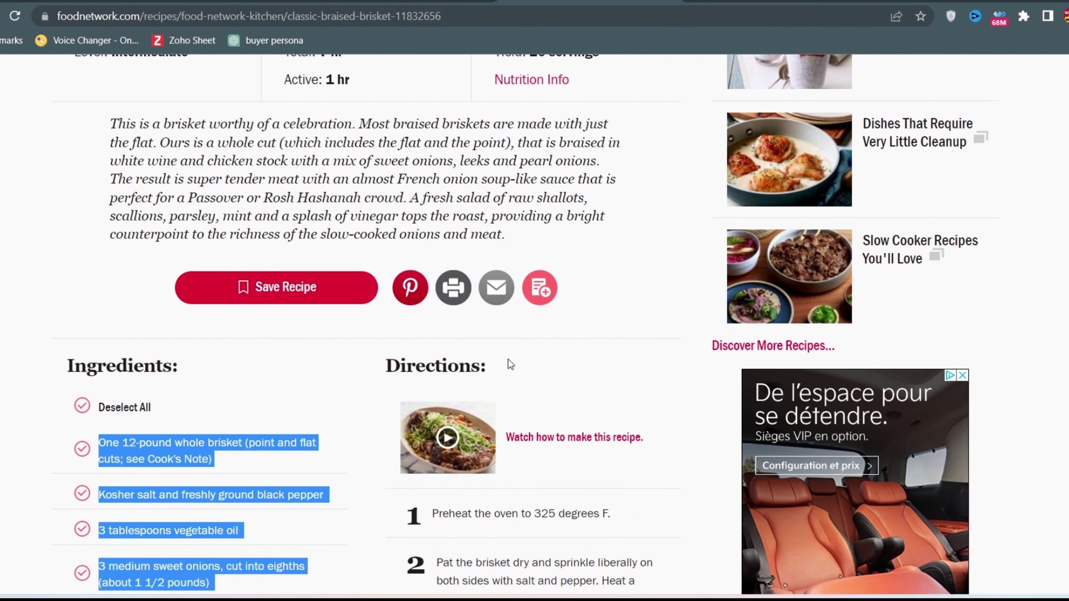
double_click(441, 365)
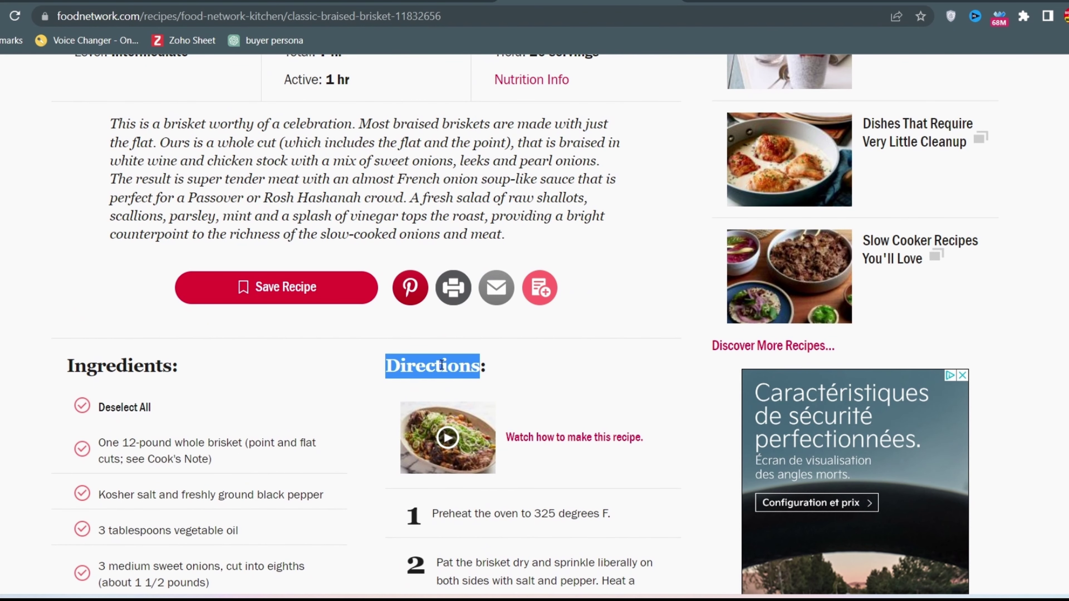
left_click(452, 362)
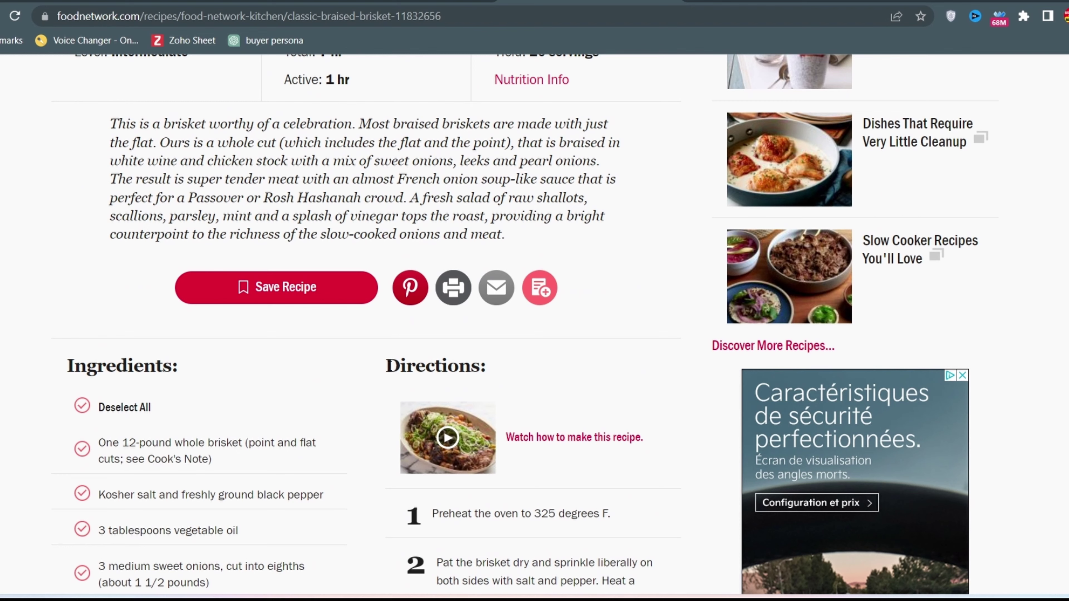
double_click(394, 366)
key("ctrl+Tab")
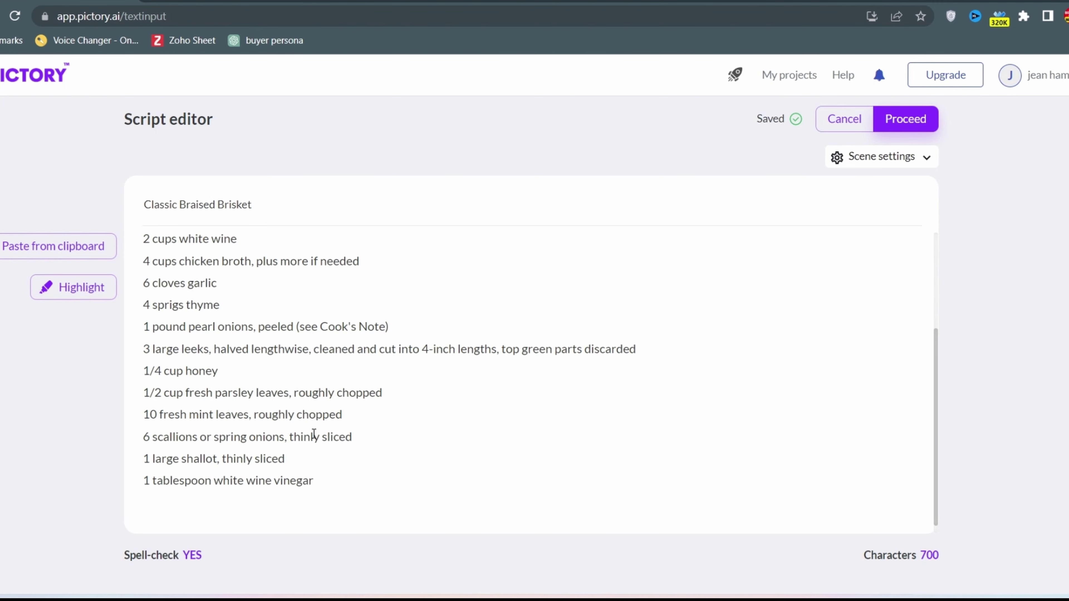
key("ctrl+v")
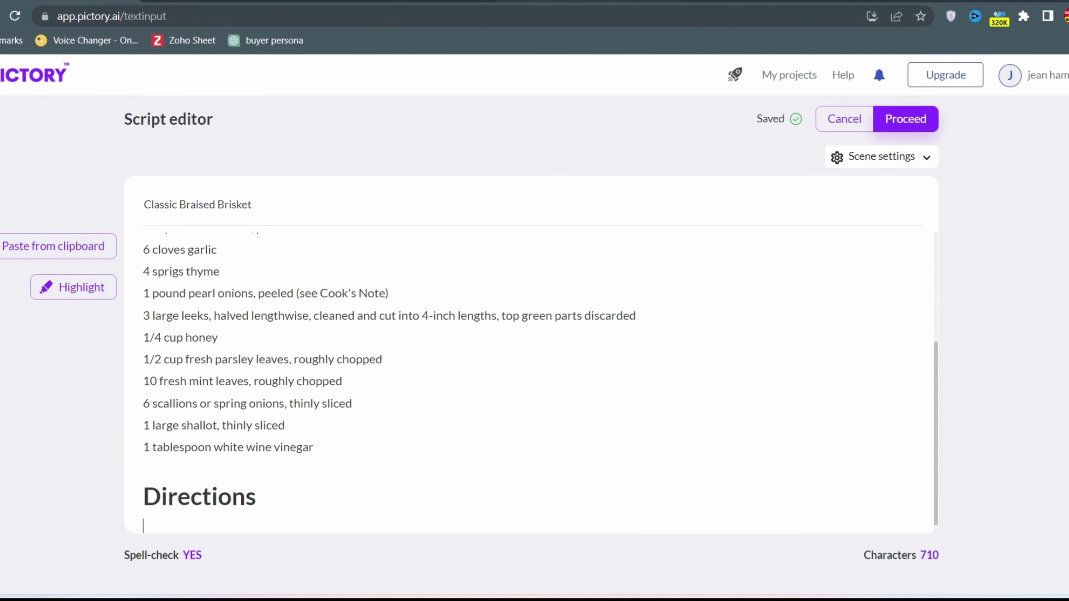
Copy all the recipe's direction steps, including the Cook's Note, into the script under the Directions heading.
key("ctrl+Tab")
scroll(506, 371, "down", 5)
left_click_drag(433, 210, 657, 530)
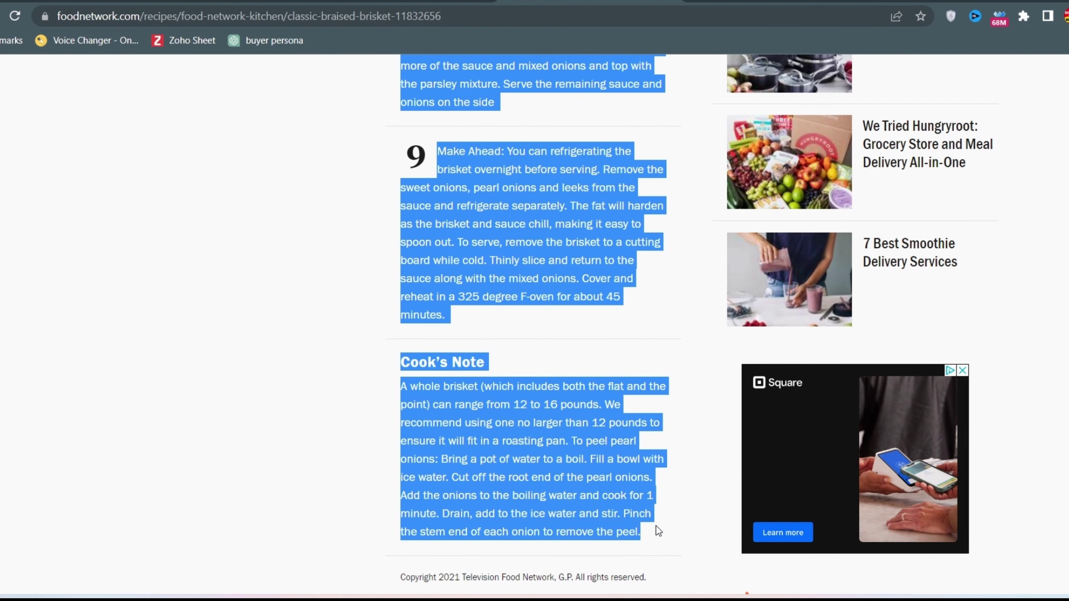
key("ctrl+c")
key("ctrl+Tab")
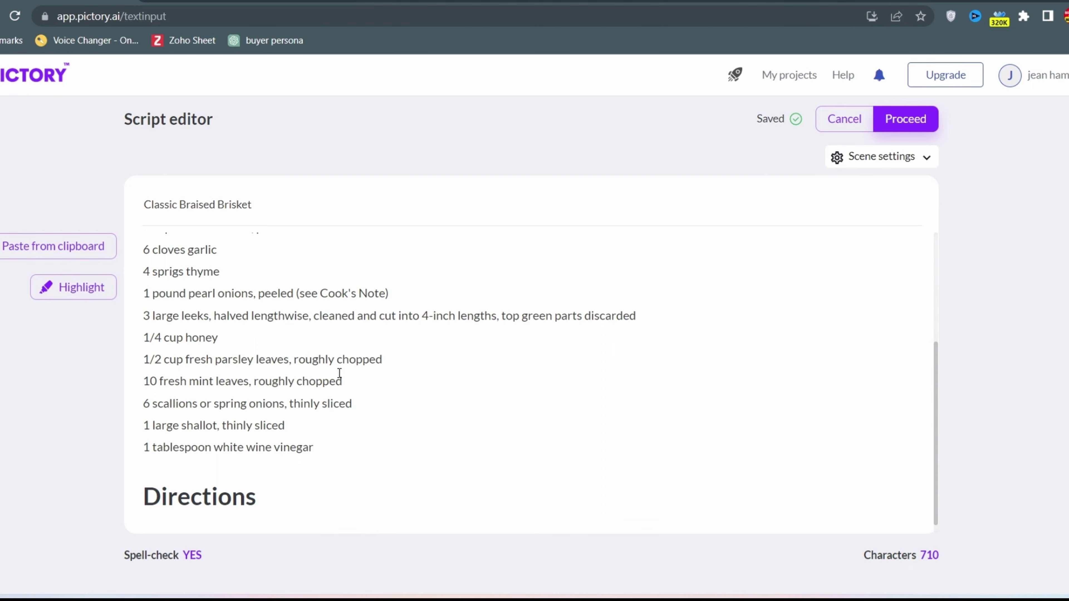
key("ctrl+v")
scroll(341, 358, "up", 20)
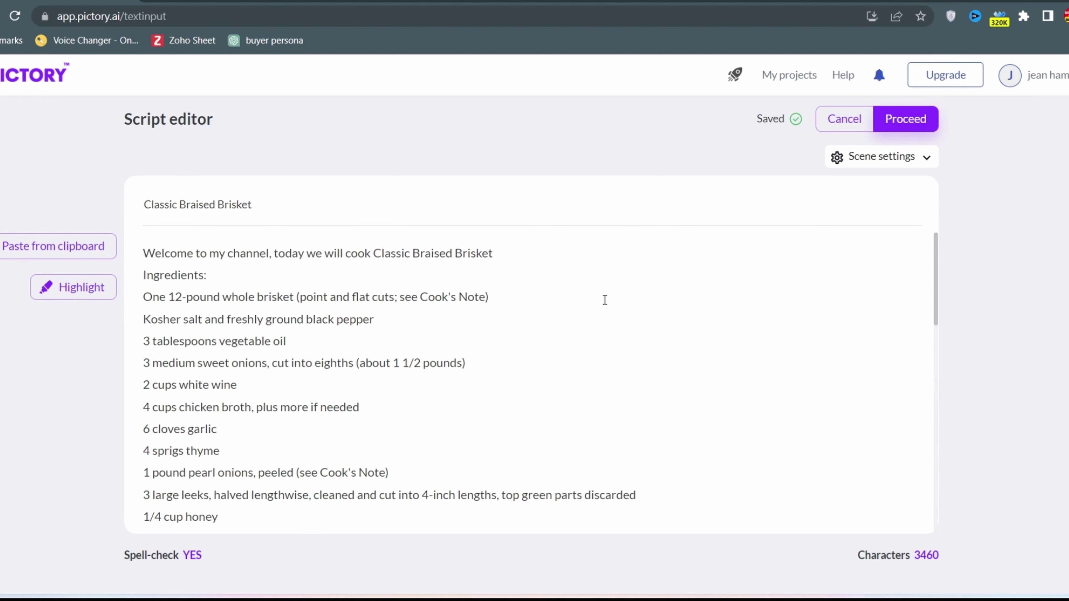
scroll(603, 300, "down", 20)
scroll(582, 318, "up", 20)
Proceed from the script and create the storyboard with the Subtitle Italics template in 16:9 aspect ratio.
left_click(898, 123)
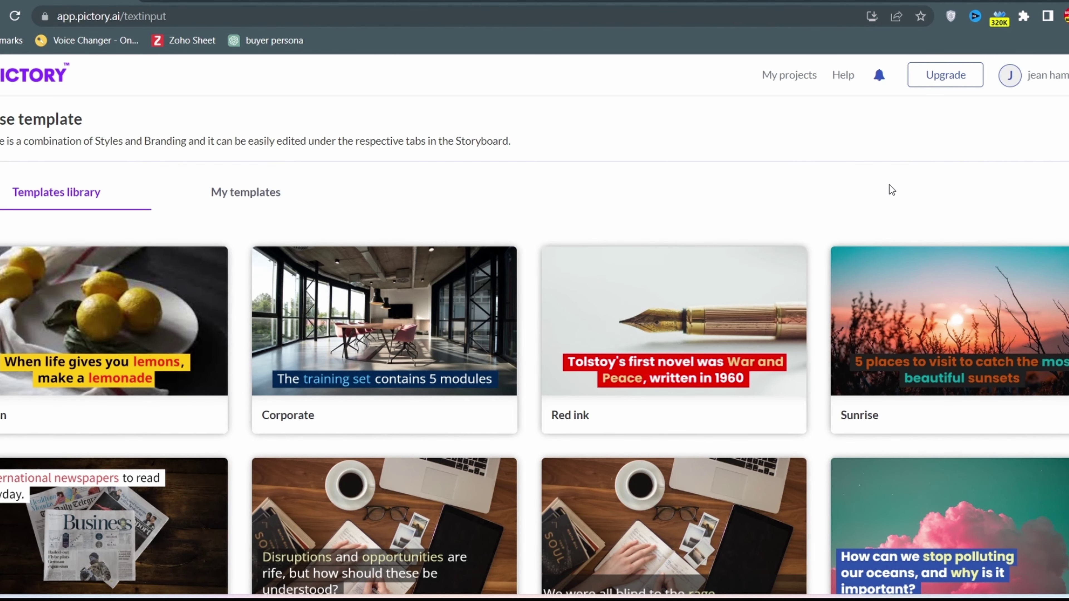
scroll(478, 481, "down", 4)
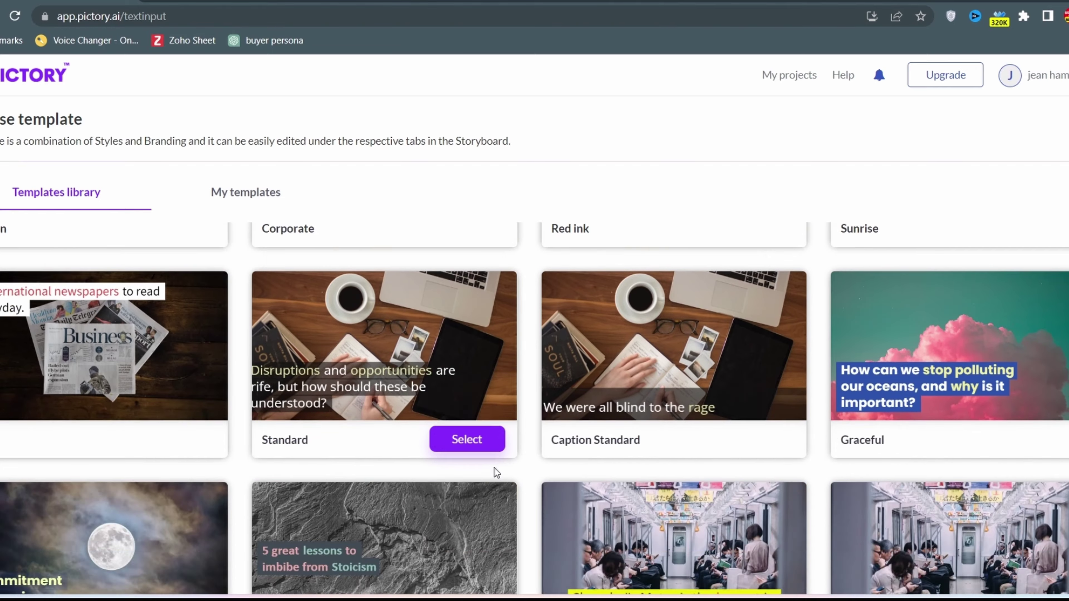
scroll(494, 468, "down", 5)
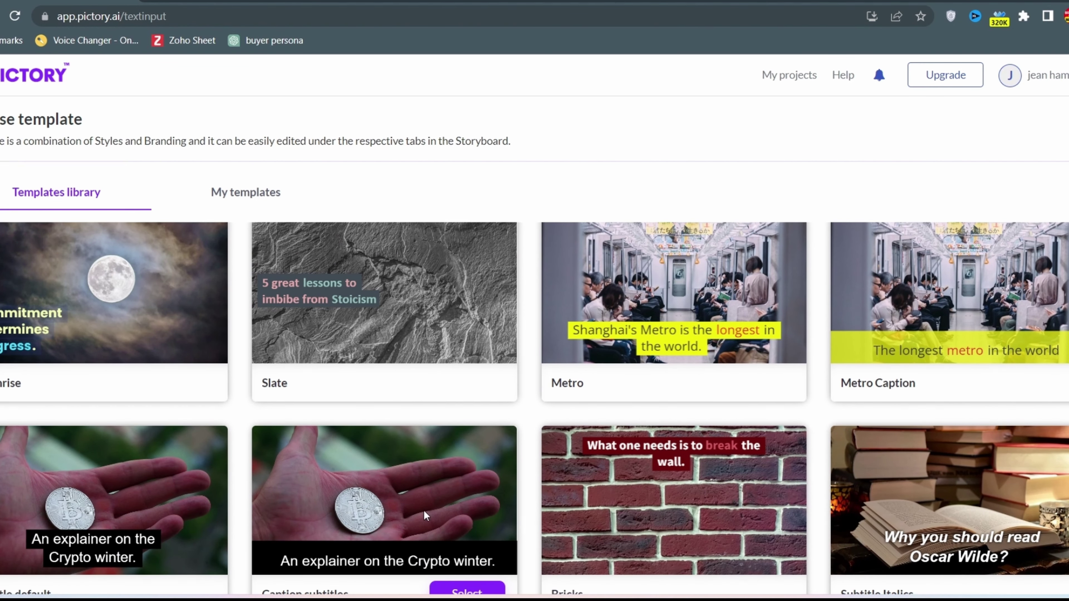
scroll(964, 463, "down", 4)
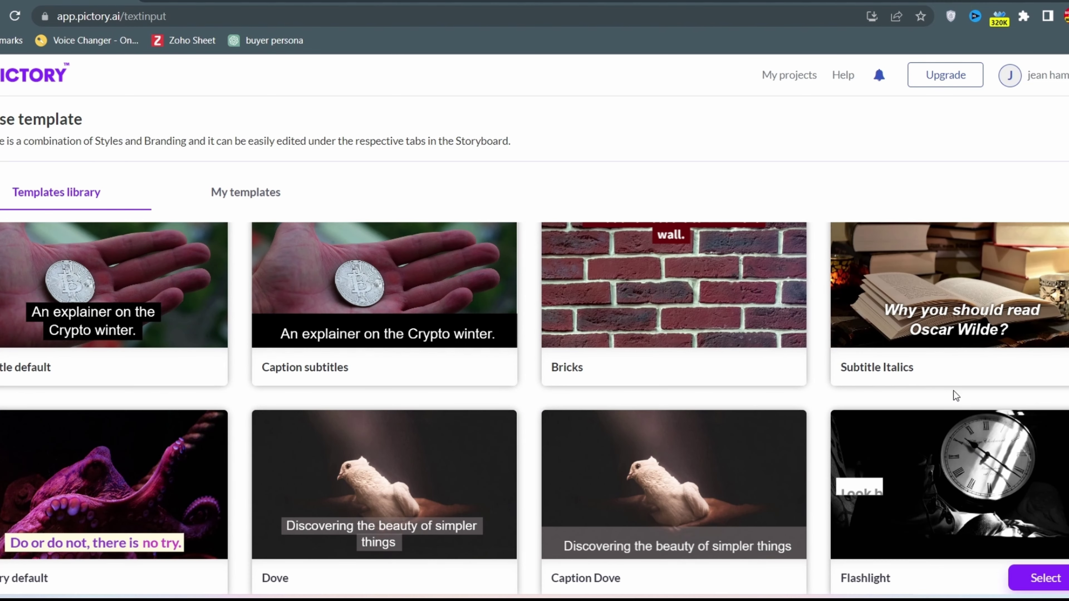
left_click(1036, 366)
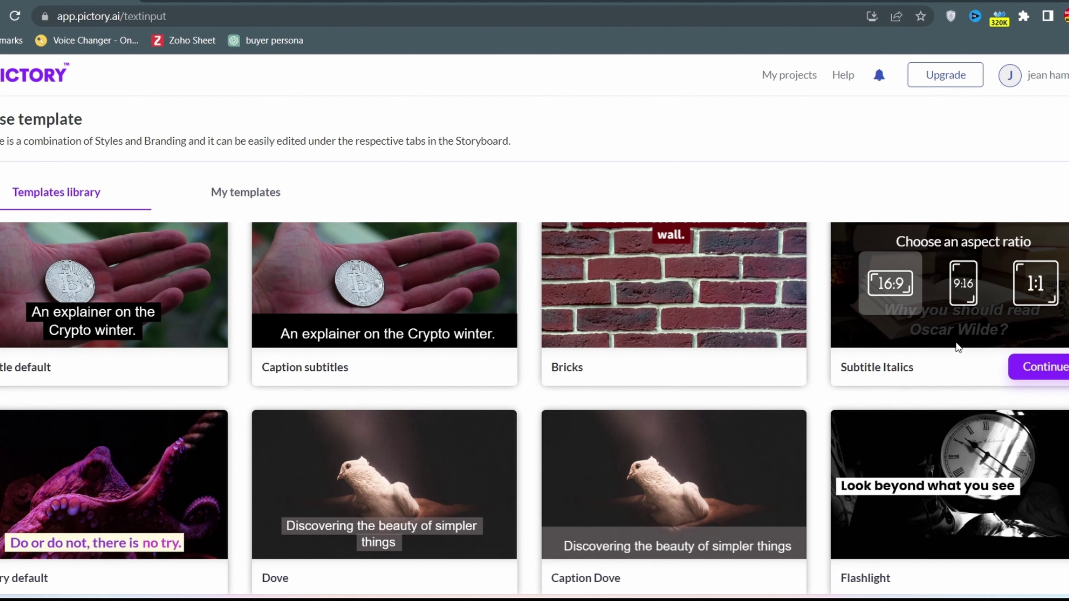
left_click(1048, 367)
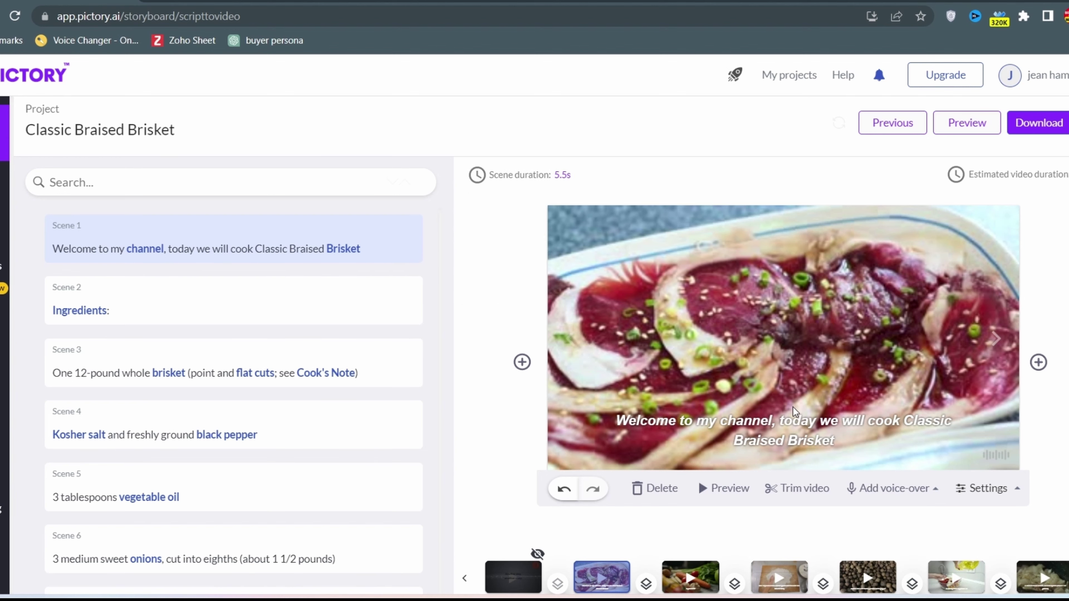
Look through storyboard scenes 2 to 6 to check the footage matched to each script line.
left_click(696, 580)
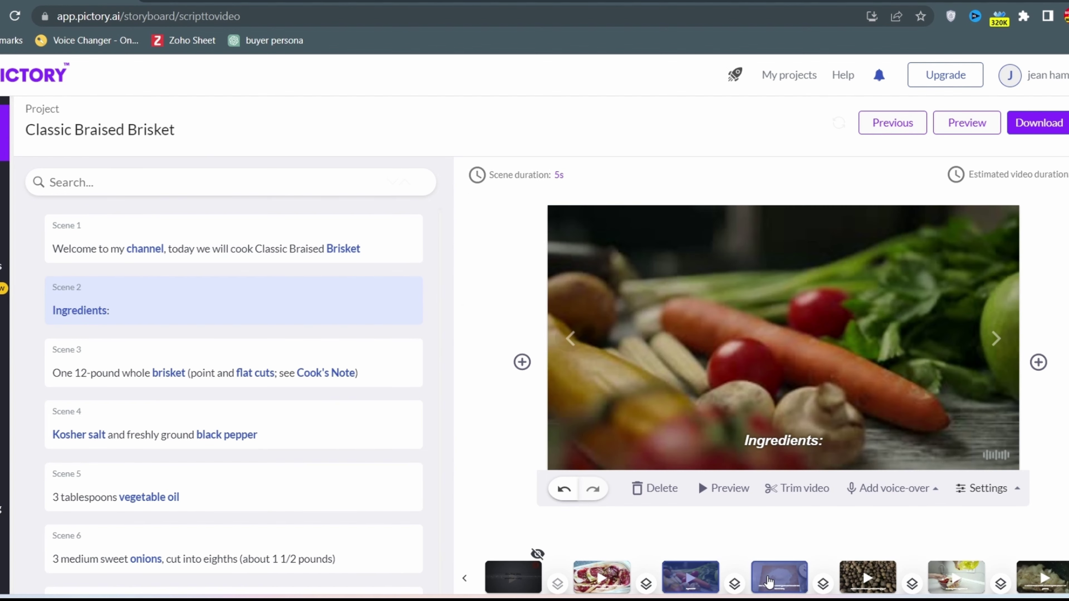
left_click(769, 581)
left_click(857, 581)
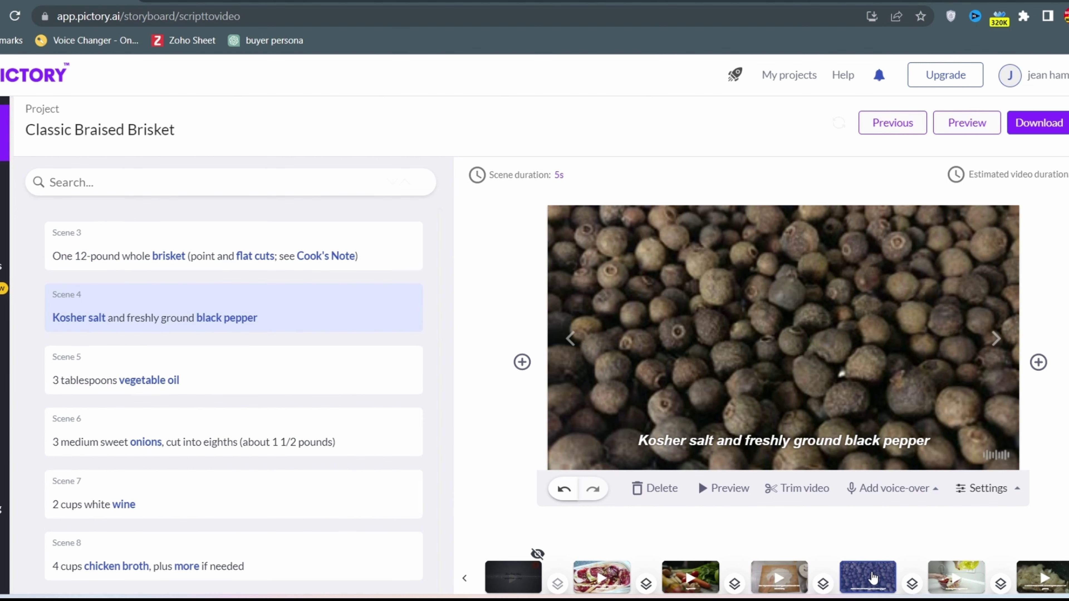
left_click(964, 579)
left_click(1054, 577)
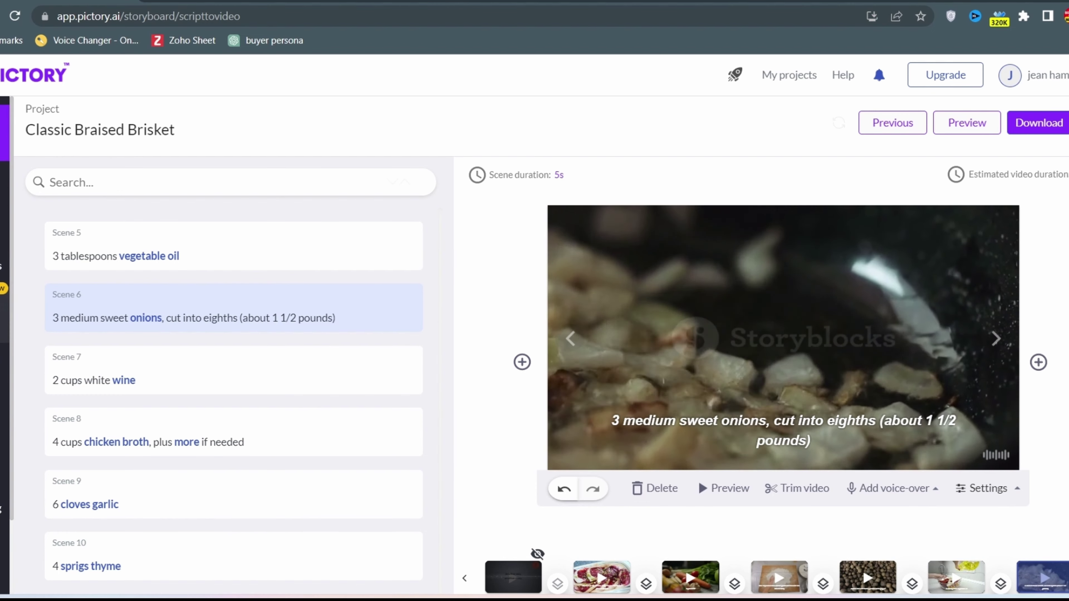
Browse the background music library and play a sample of the track "Just More".
left_click(4, 311)
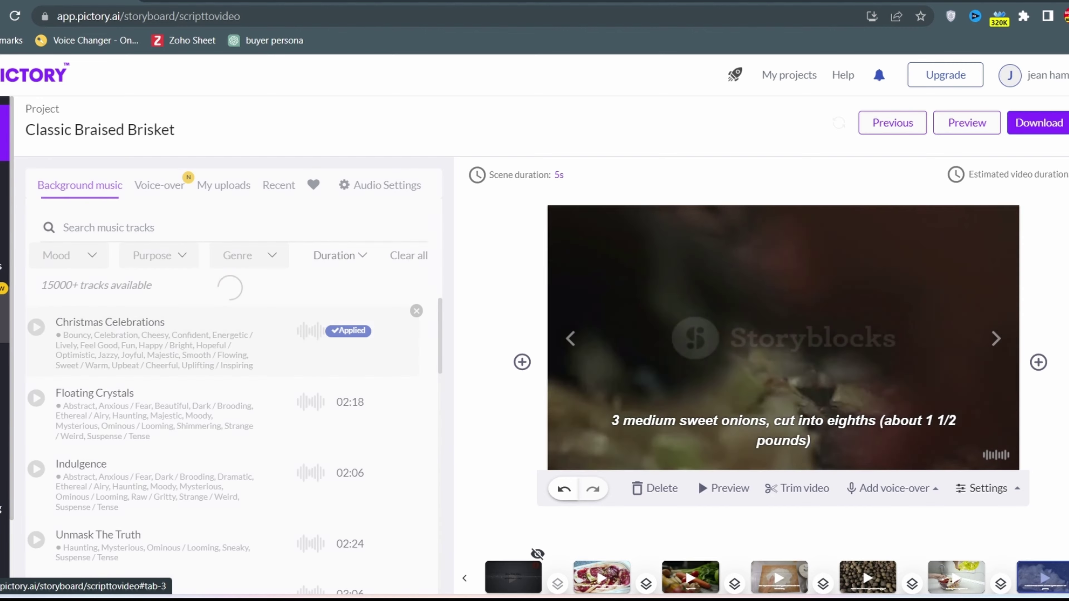
scroll(128, 381, "down", 10)
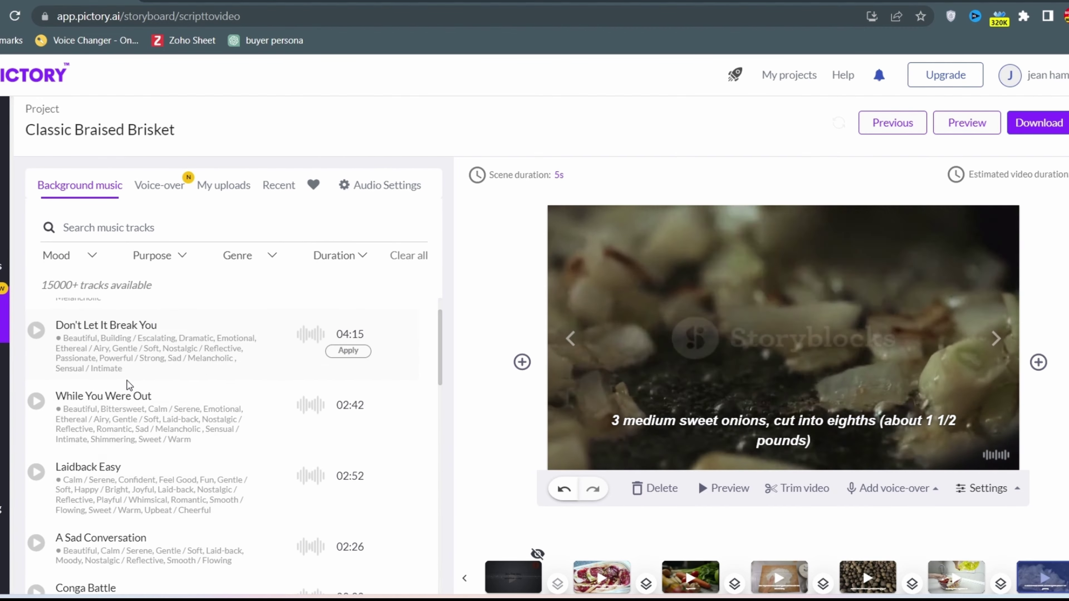
scroll(133, 384, "down", 3)
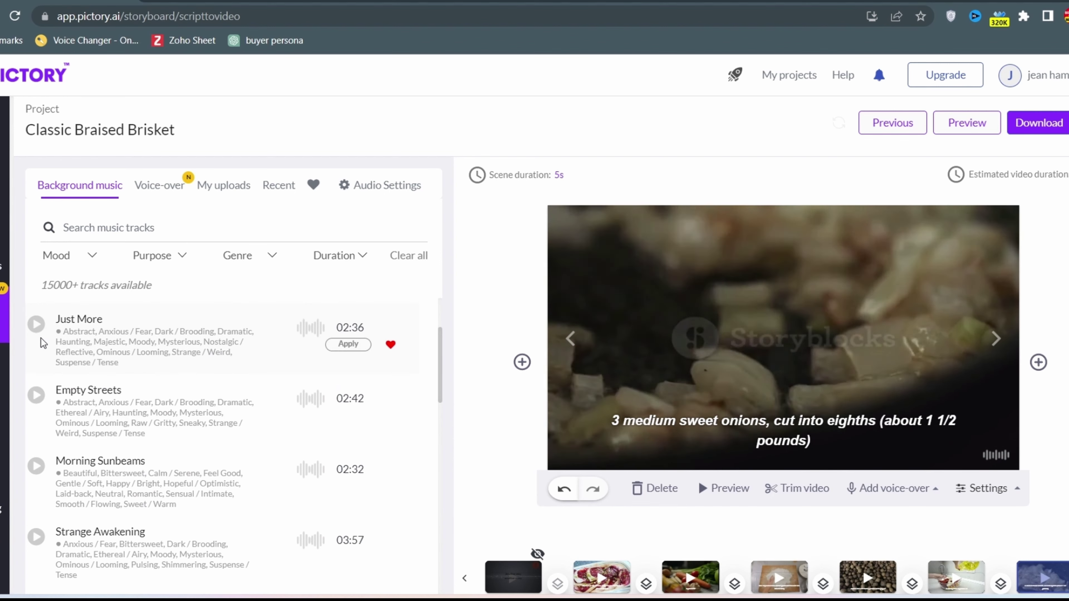
left_click(37, 327)
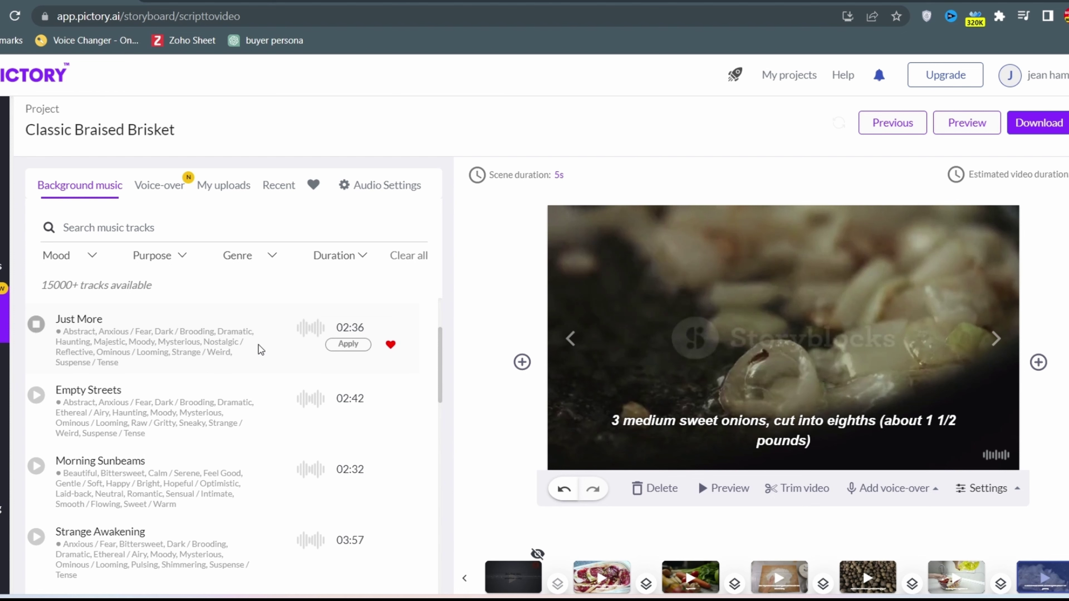
Apply the track "Just More" as background music, and sample and apply the English (US) male voice-over Aiden.
left_click(344, 348)
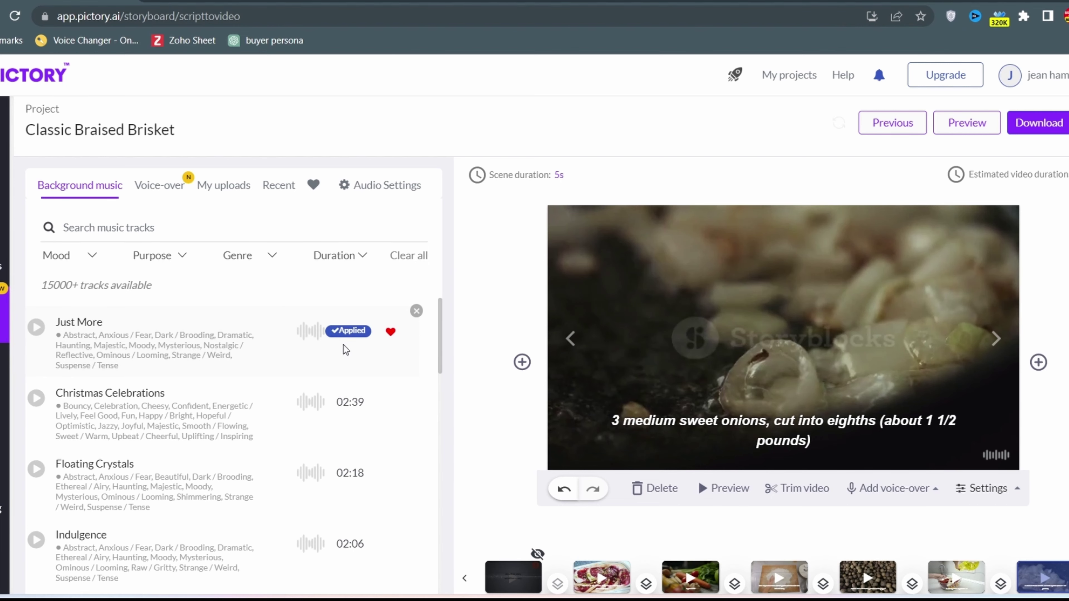
left_click(163, 194)
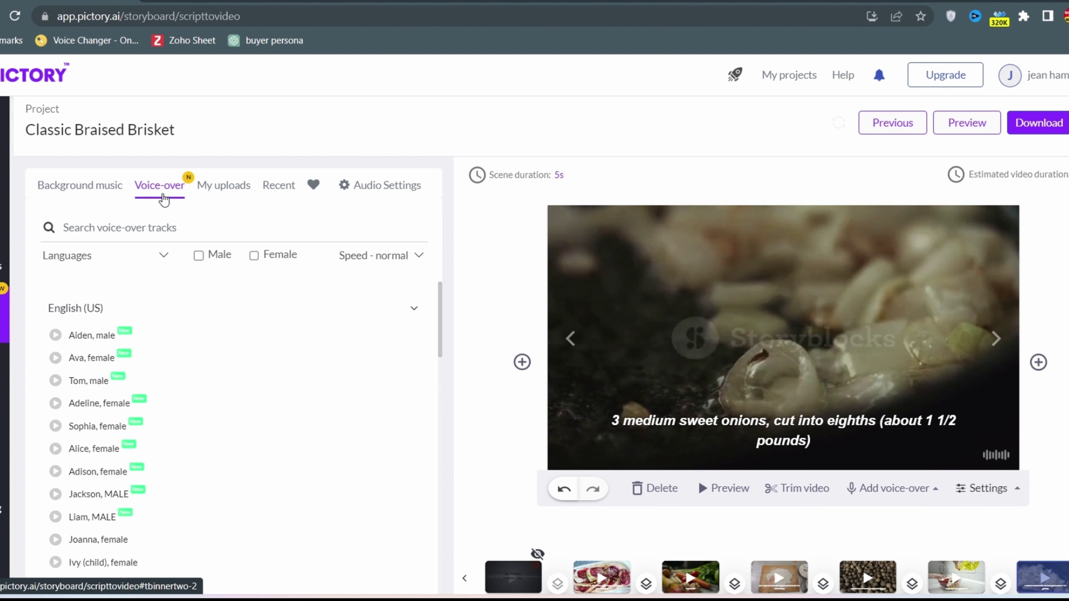
left_click(56, 336)
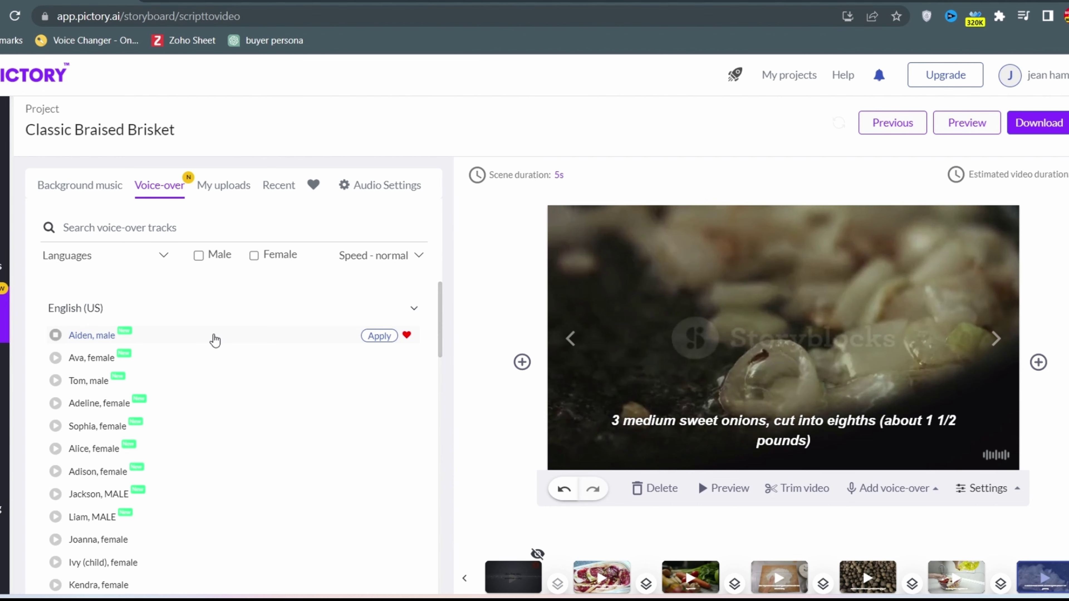
left_click(375, 338)
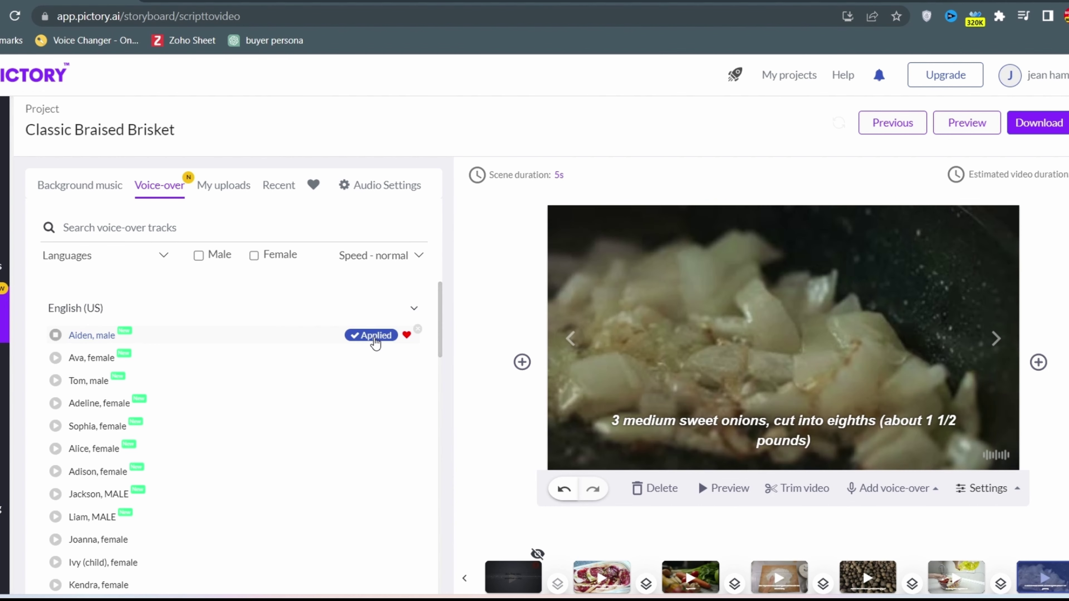
left_click(55, 335)
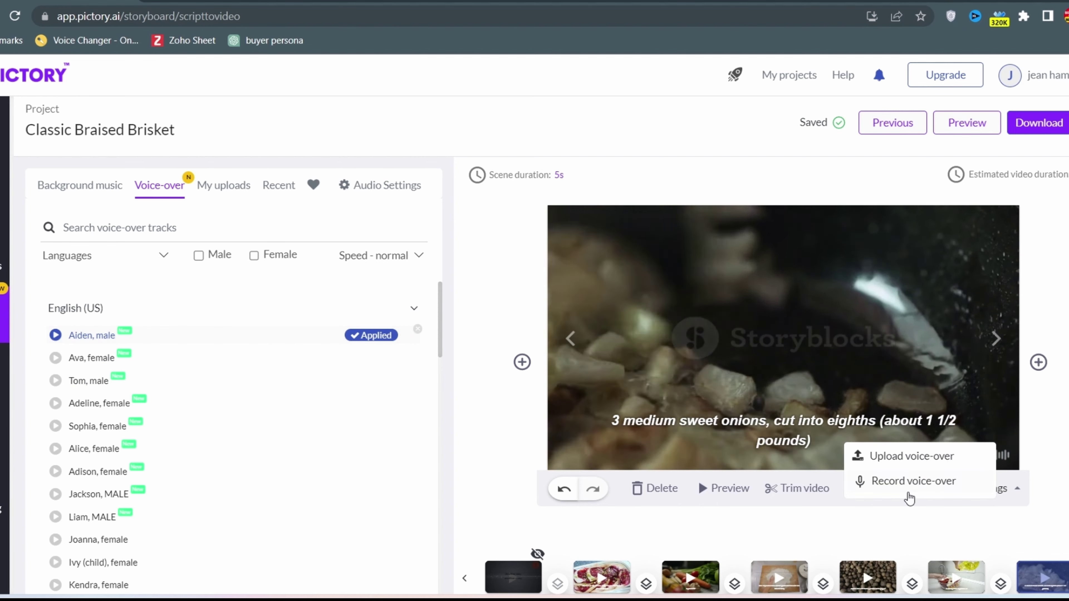
In the onion scene's settings, mark the enabled voice-over option to apply to all scenes.
left_click(993, 490)
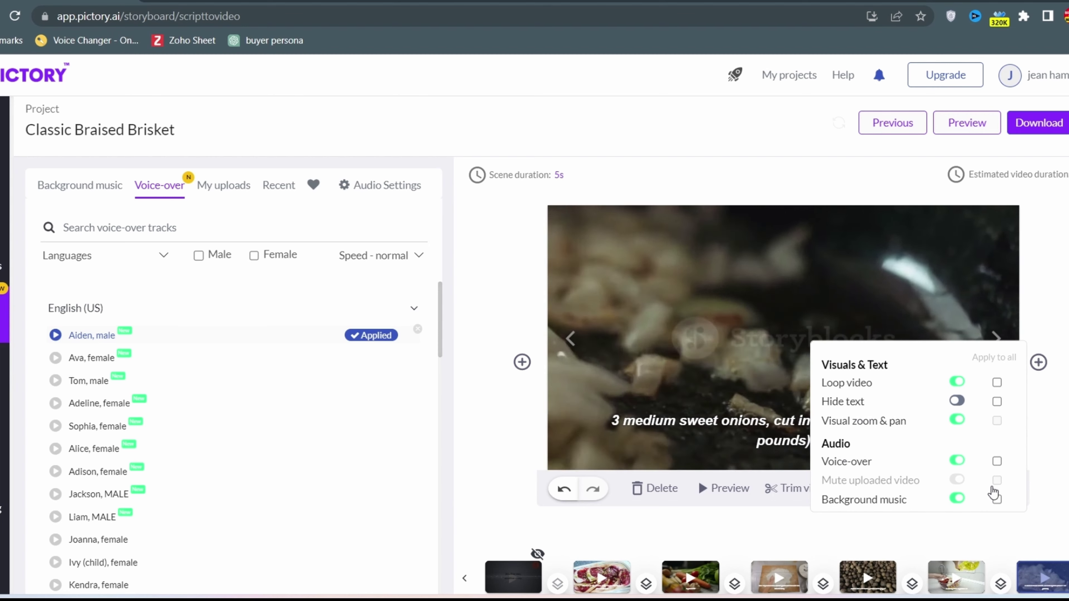
left_click(996, 462)
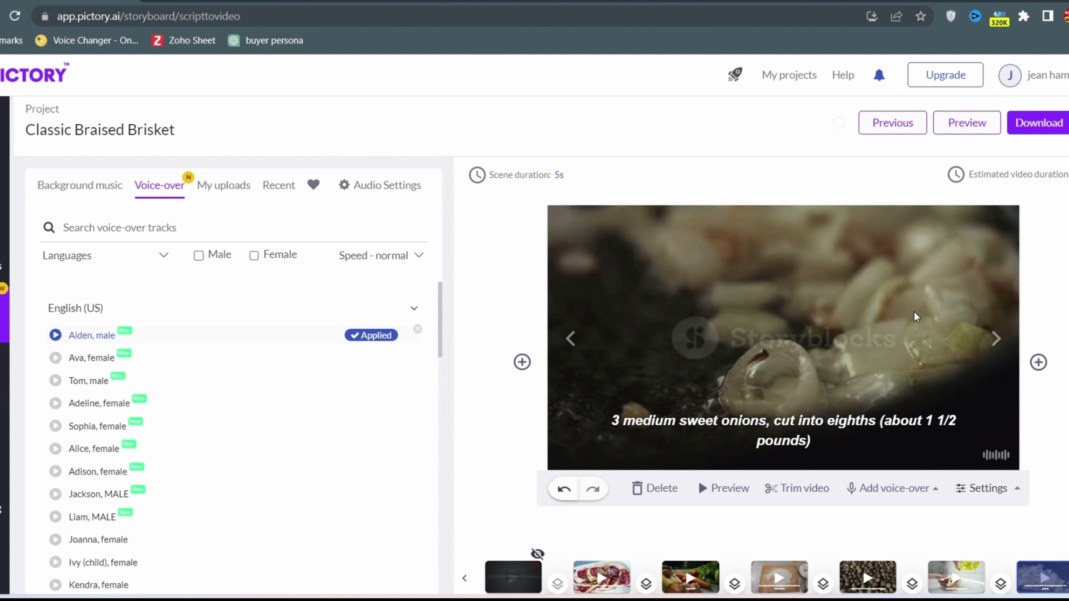
Replace the footage of the "One 12-pound whole brisket" scene with the library clip of gloved hands slicing cooked meat.
left_click(778, 580)
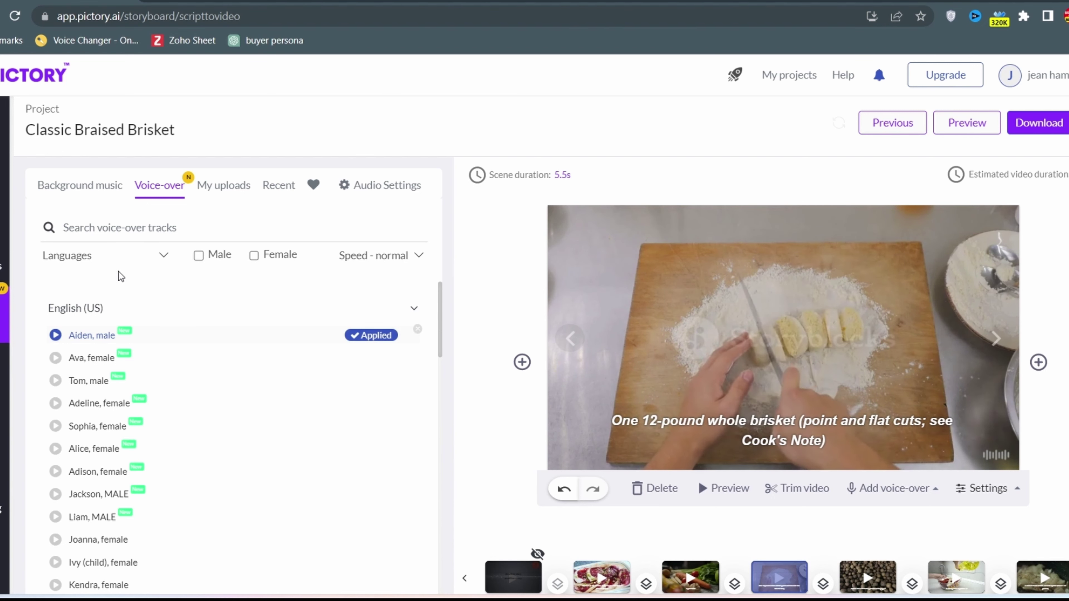
left_click(4, 194)
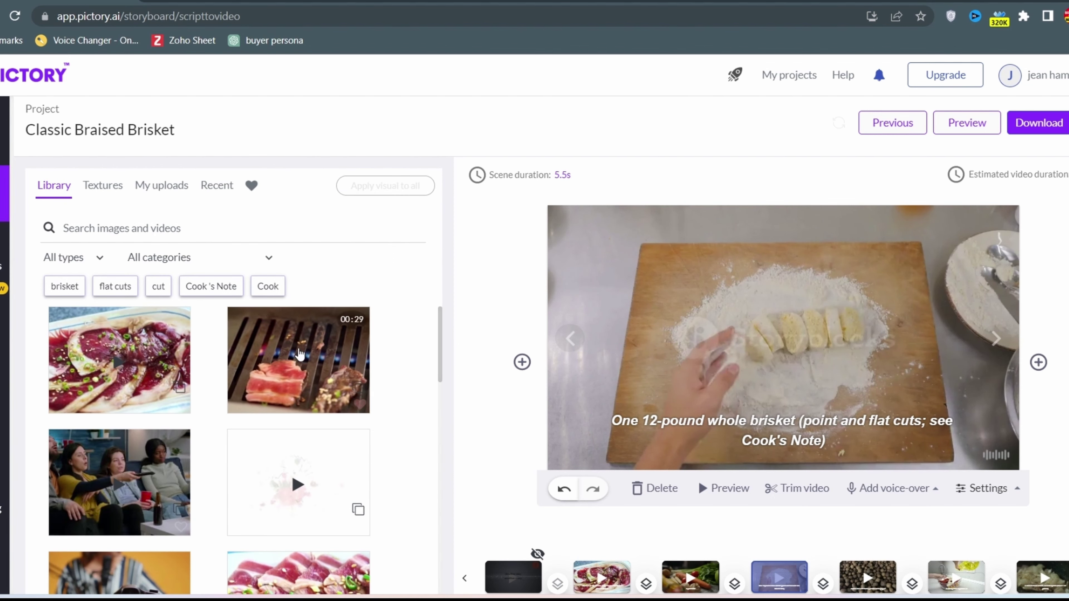
scroll(301, 362, "down", 5)
scroll(301, 361, "down", 1)
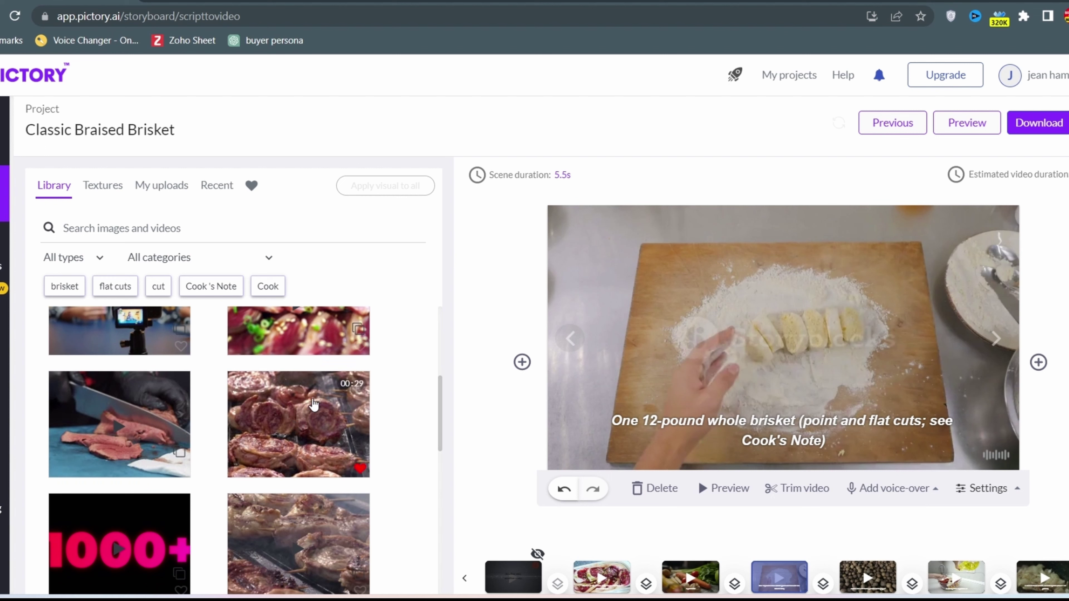
left_click(117, 430)
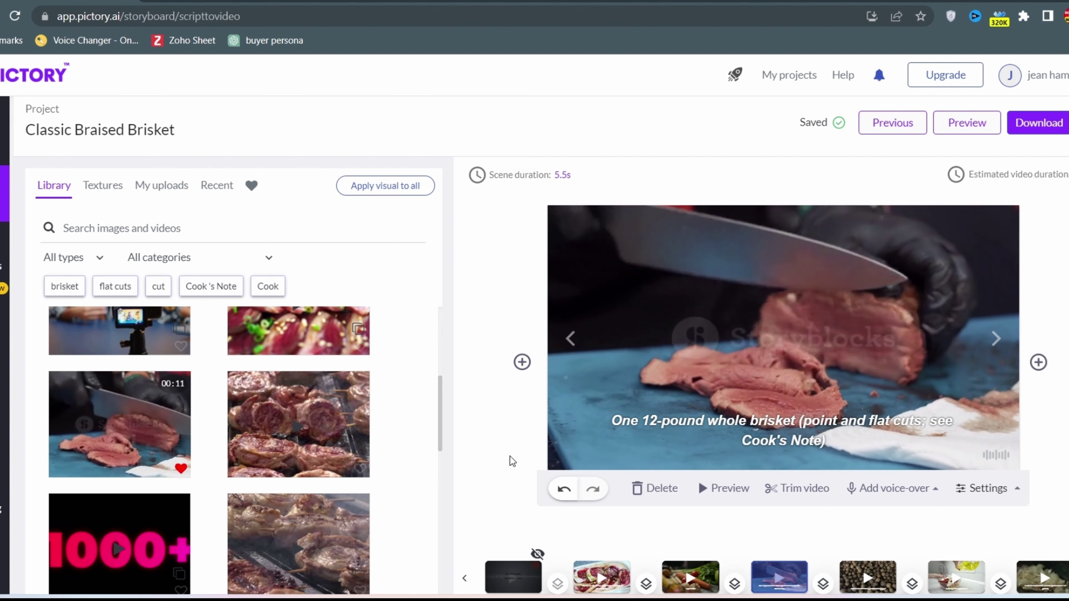
Check the footage of the "Kosher salt and freshly ground black pepper" scene and browse the library for alternative visuals.
left_click(864, 573)
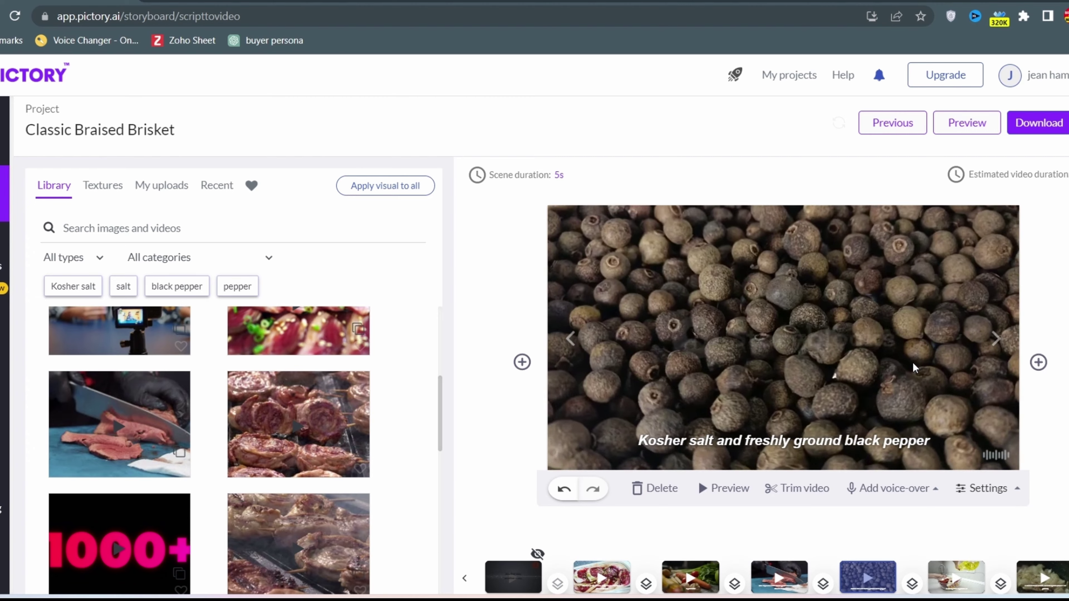
scroll(255, 425, "down", 2)
scroll(255, 425, "down", 5)
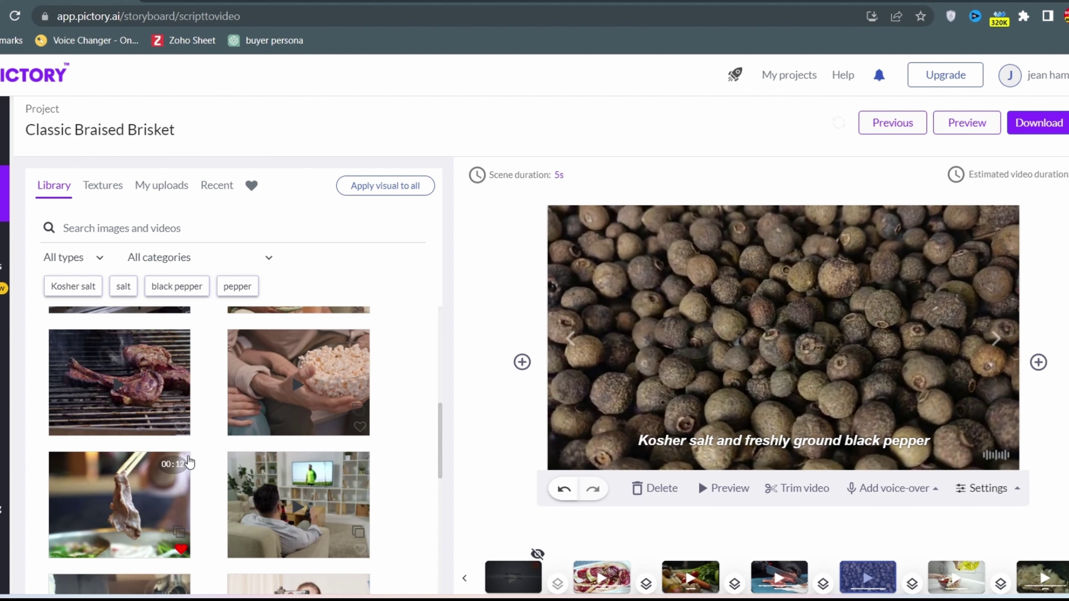
Generate the finished Classic Braised Brisket video and download it.
left_click(1043, 127)
left_click(956, 153)
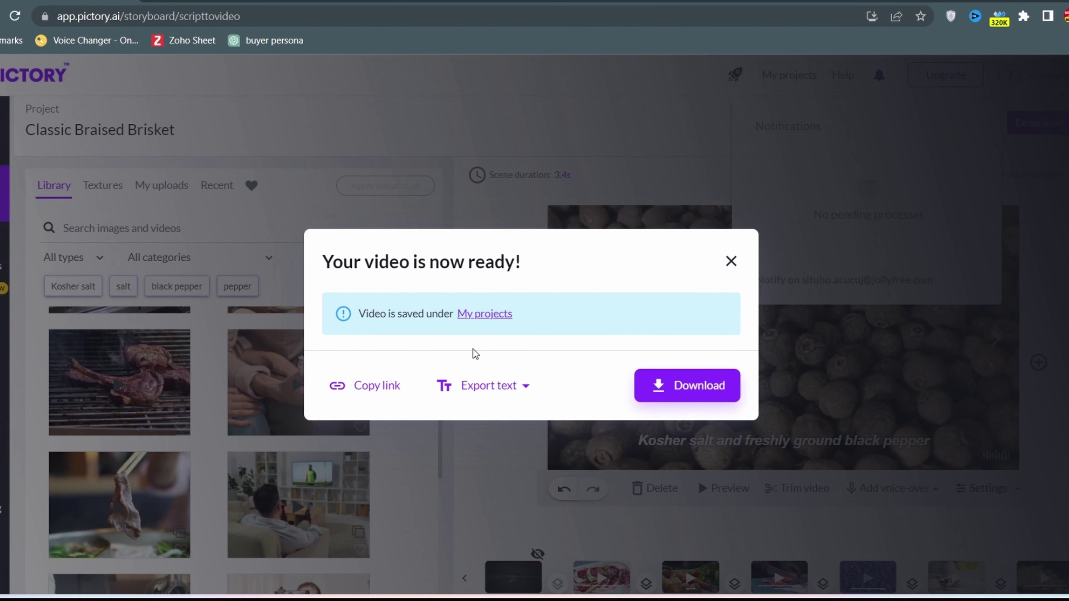
left_click(685, 395)
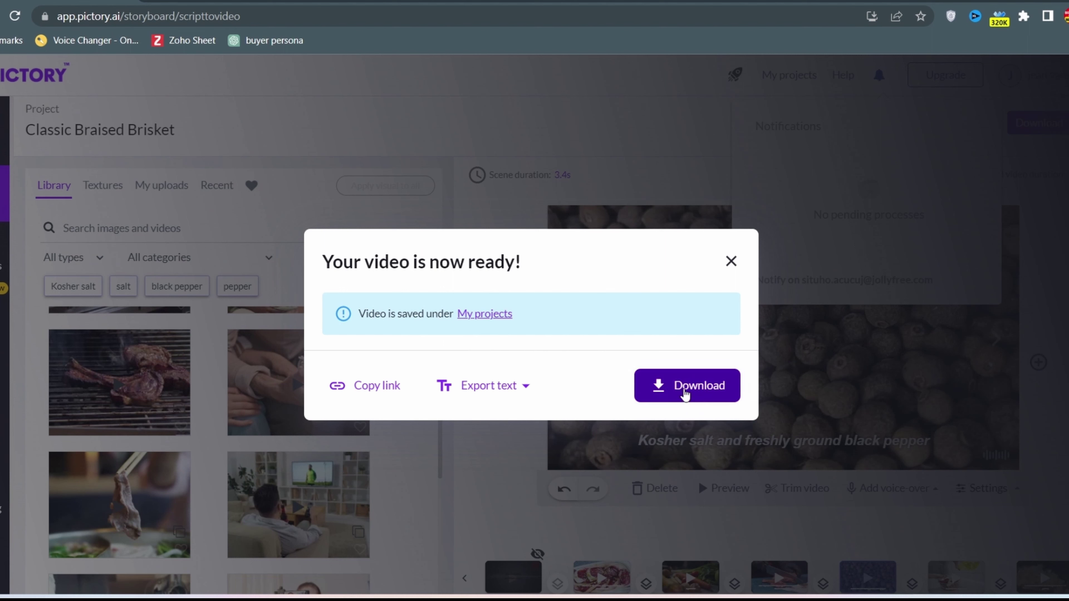